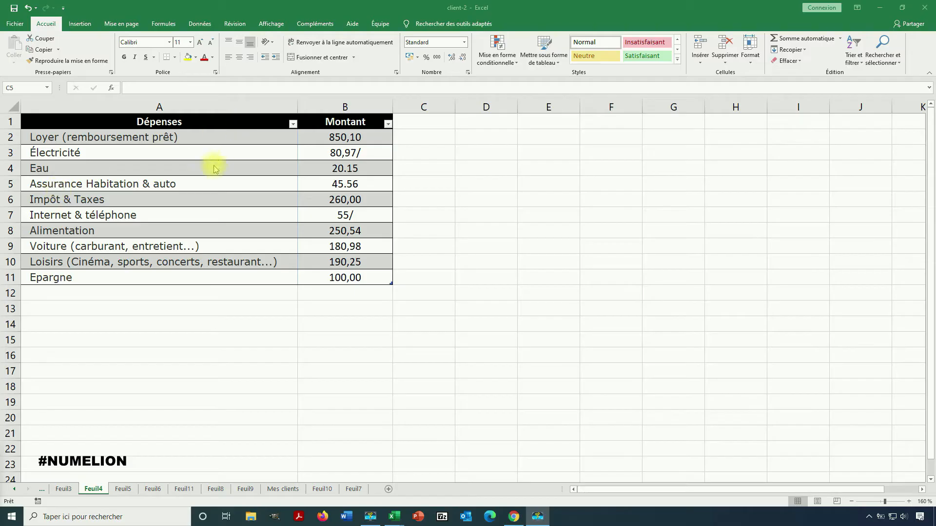
Step: Examine the macro commands and the inconsistently formatted amounts in the Montant column
{"action": "left_click", "coordinate": [272, 24]}
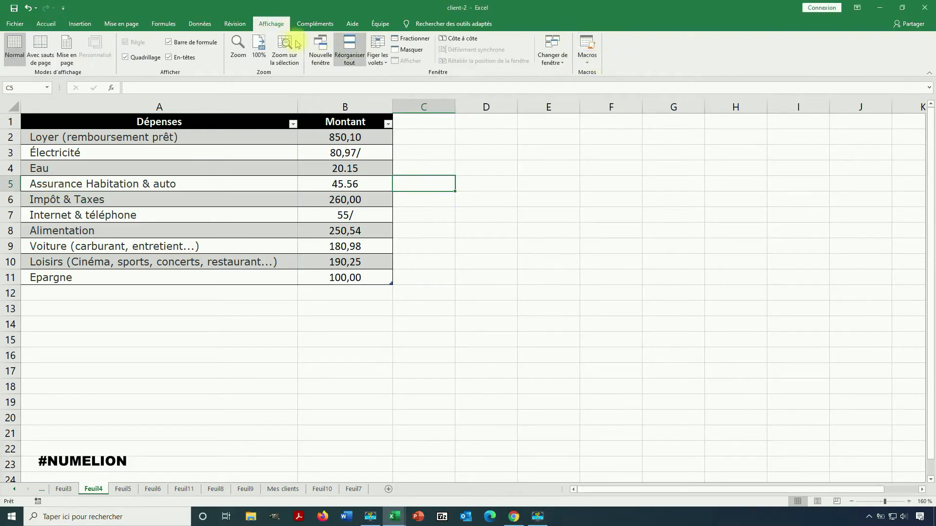
{"action": "left_click", "coordinate": [587, 53]}
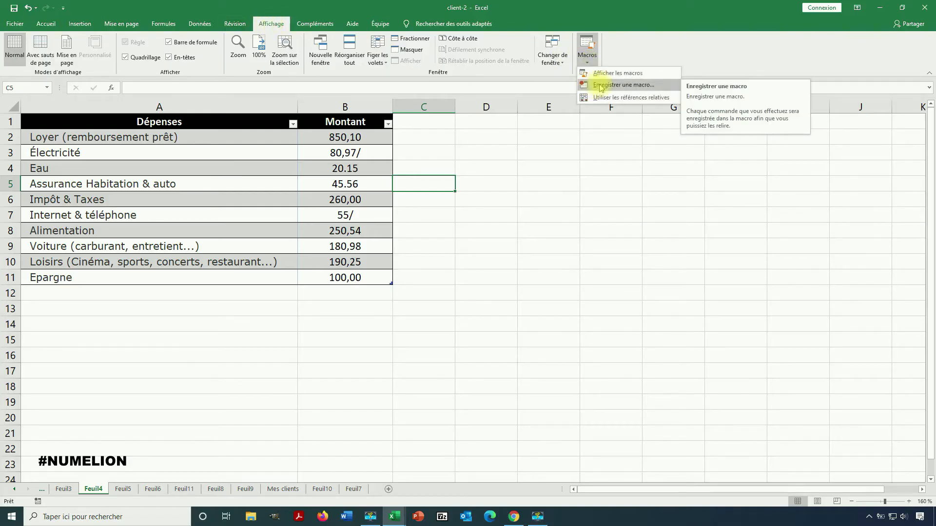
{"action": "left_click", "coordinate": [535, 189]}
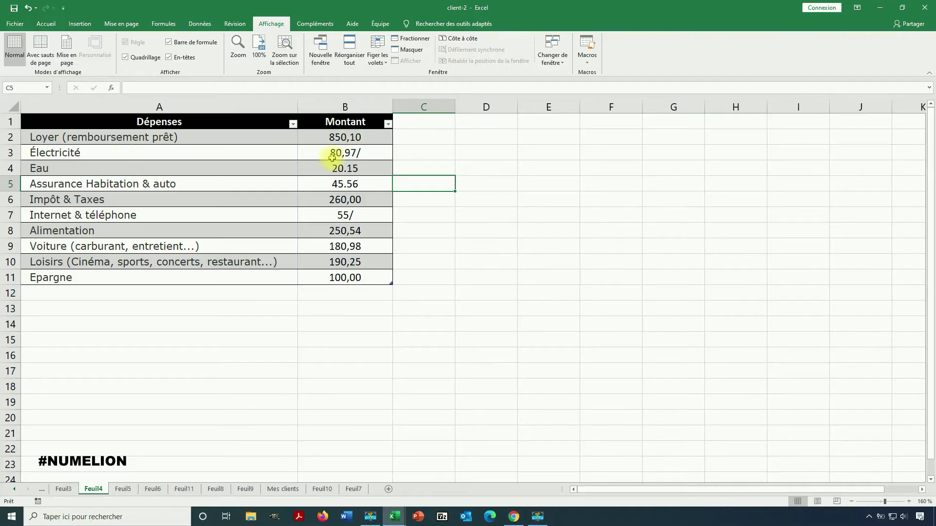
{"action": "left_click", "coordinate": [361, 153]}
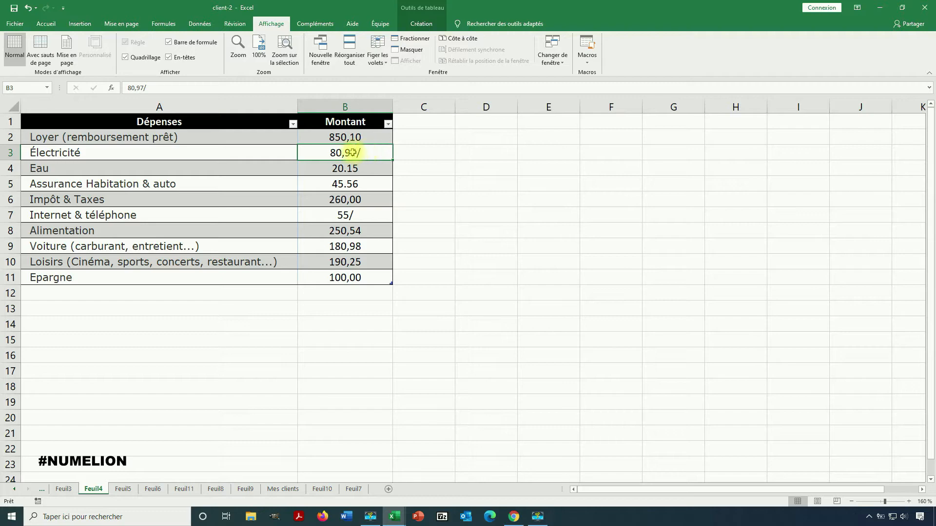
{"action": "left_click", "coordinate": [354, 171]}
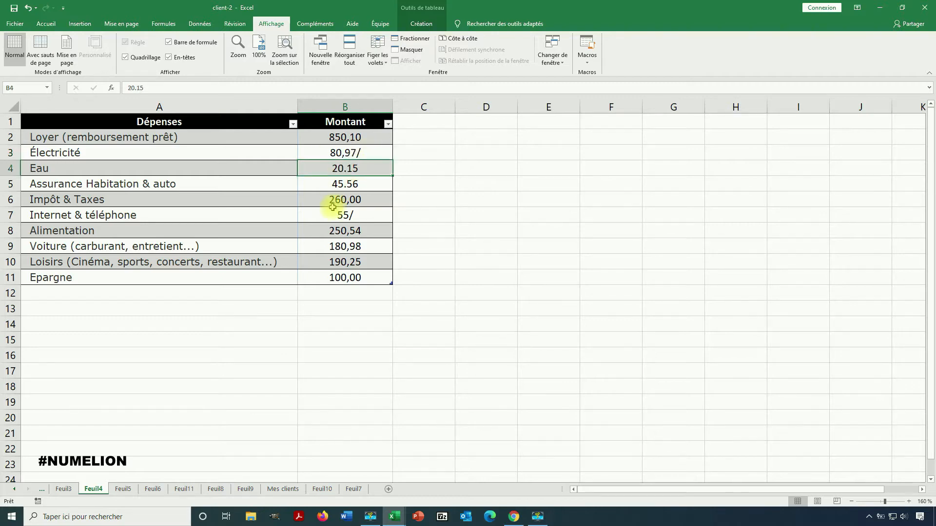
{"action": "left_click", "coordinate": [346, 184]}
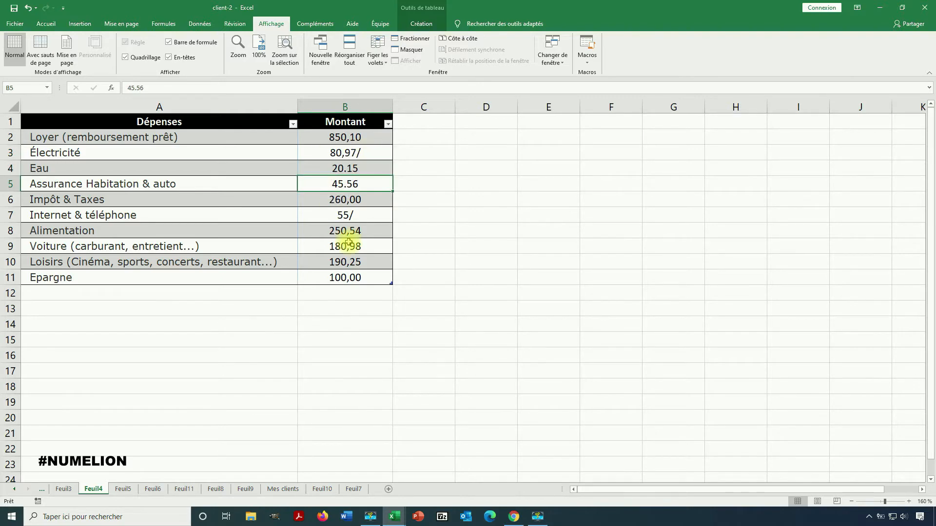
{"action": "left_click", "coordinate": [344, 213]}
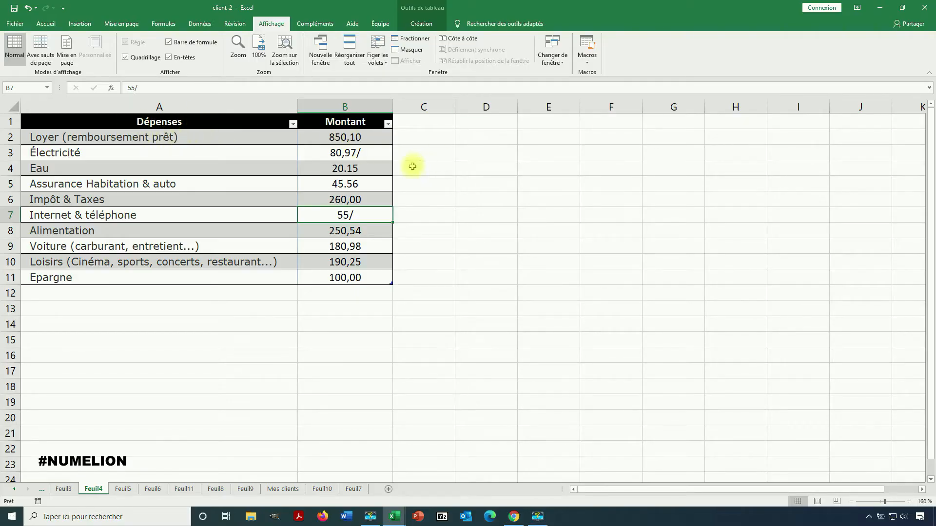
Step: Start recording a macro named MacroNettoyage with shortcut letter n, stored in Ce classeur
{"action": "left_click", "coordinate": [587, 56]}
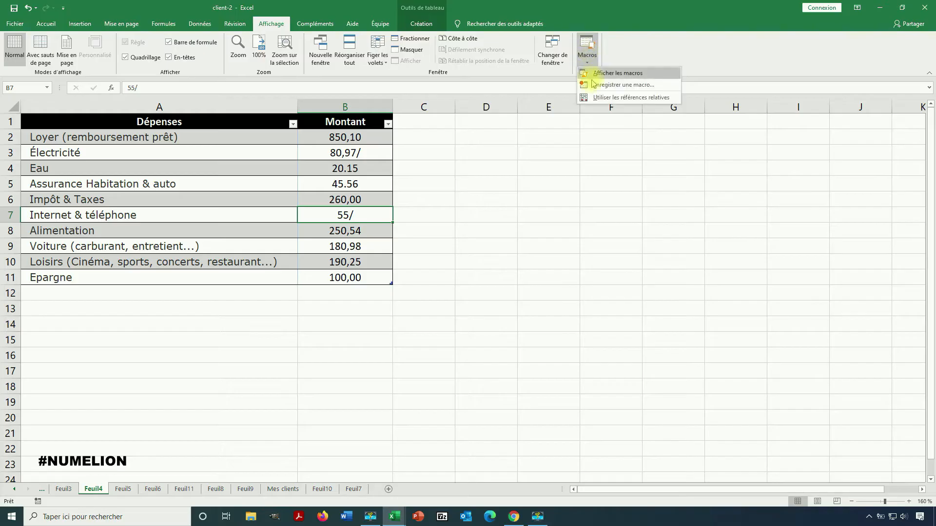
{"action": "left_click", "coordinate": [627, 86]}
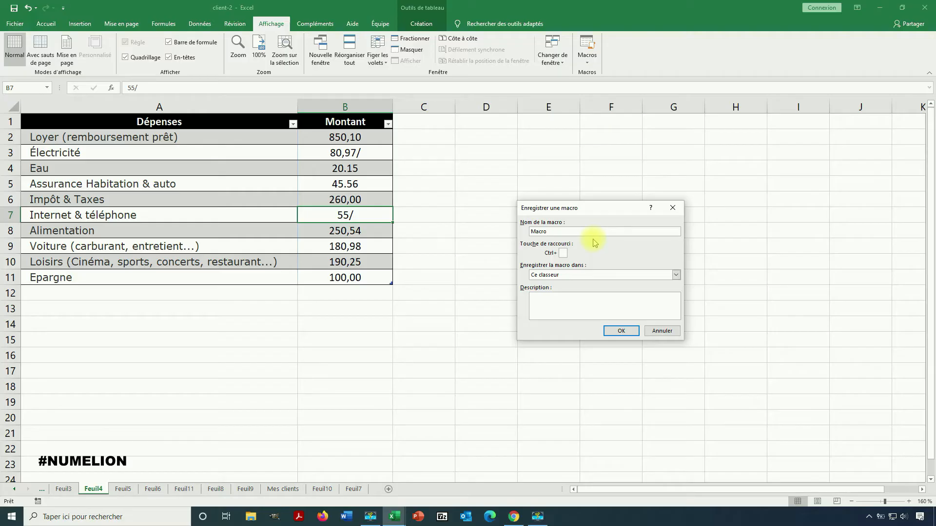
{"action": "type", "text": "MacroNettoyage"}
{"action": "left_click", "coordinate": [543, 277]}
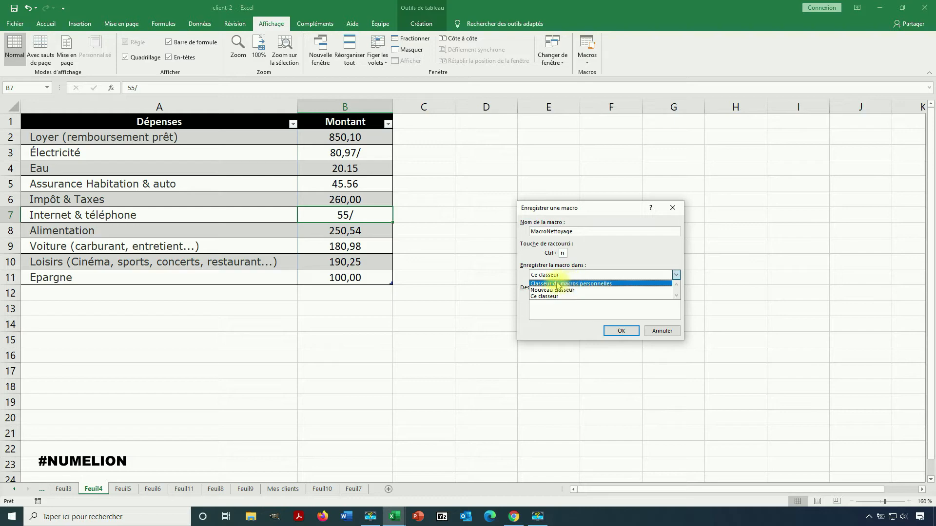
{"action": "left_click", "coordinate": [546, 296]}
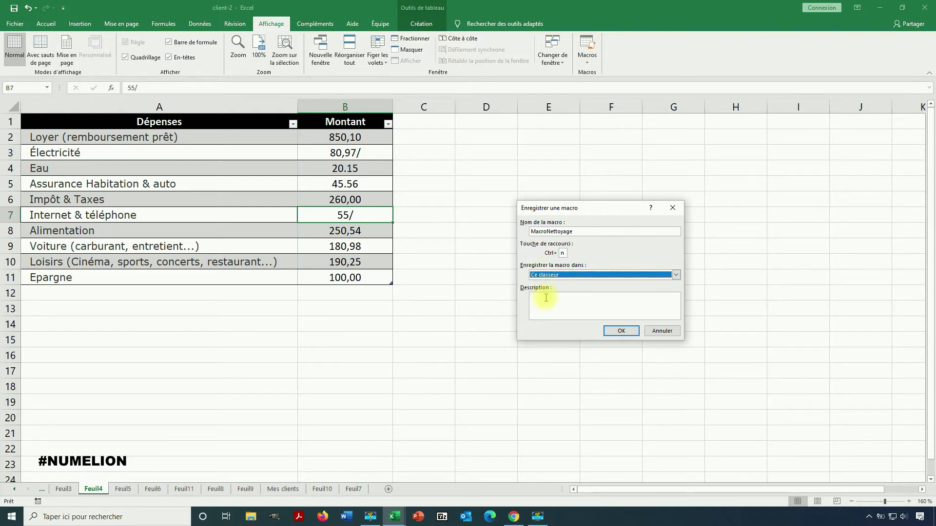
{"action": "left_click", "coordinate": [546, 298]}
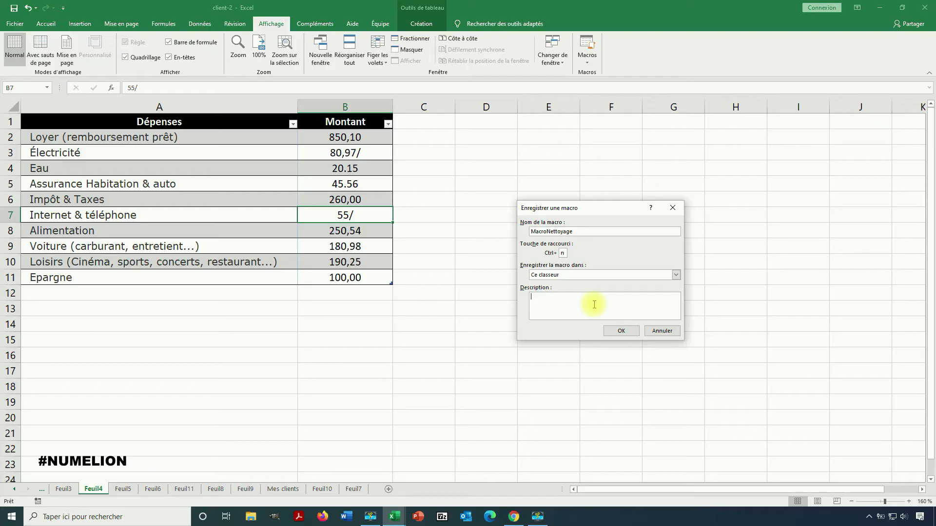
{"action": "left_click", "coordinate": [621, 330]}
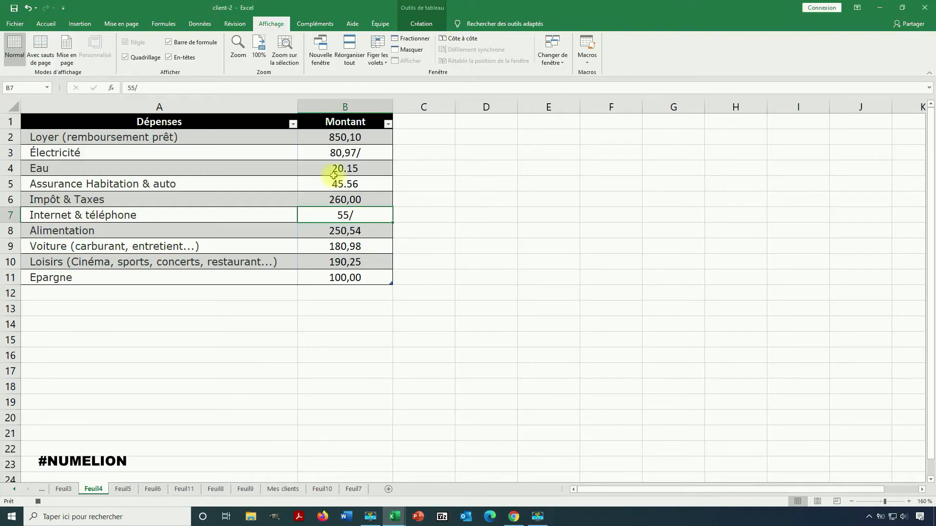
Step: Replace every "/" with nothing in the Montant amounts, cells B2 to B11
{"action": "left_click", "coordinate": [345, 138]}
{"action": "left_click_drag", "start_coordinate": [345, 138], "coordinate": [356, 275]}
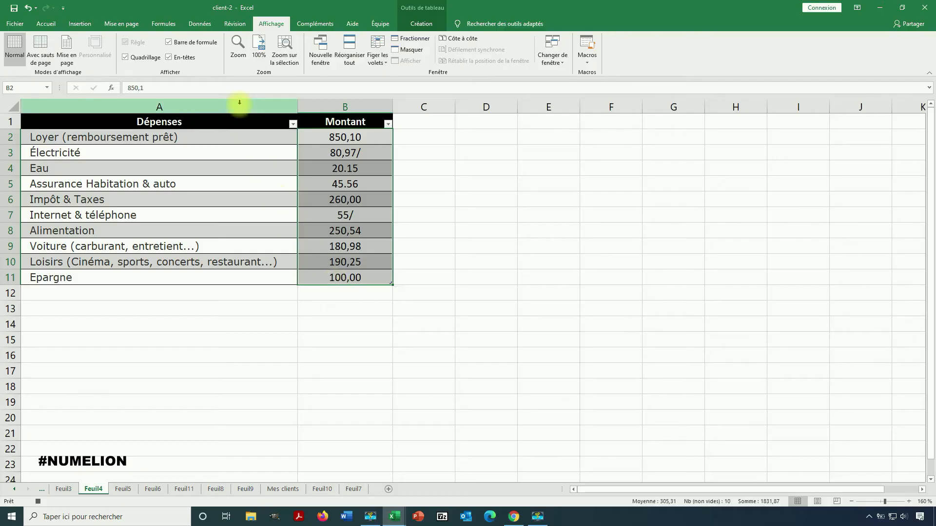
{"action": "left_click", "coordinate": [46, 24]}
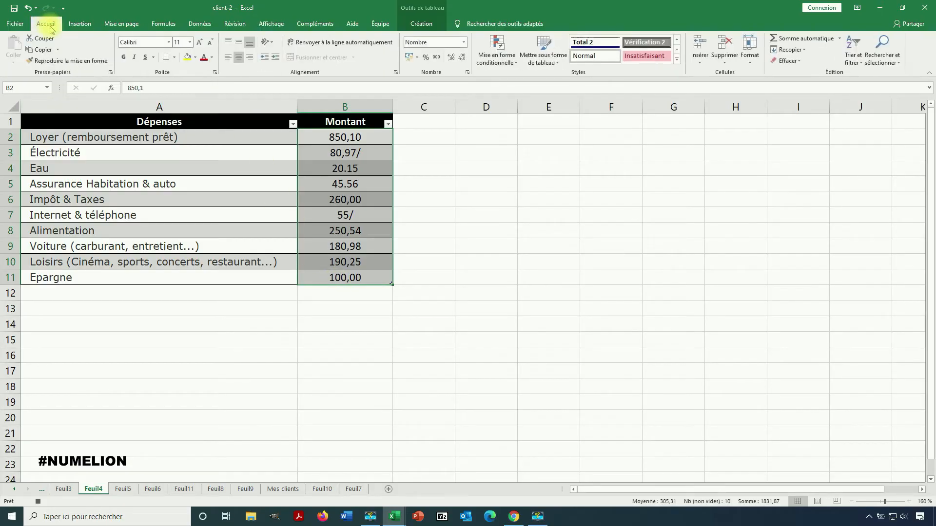
{"action": "left_click", "coordinate": [871, 55]}
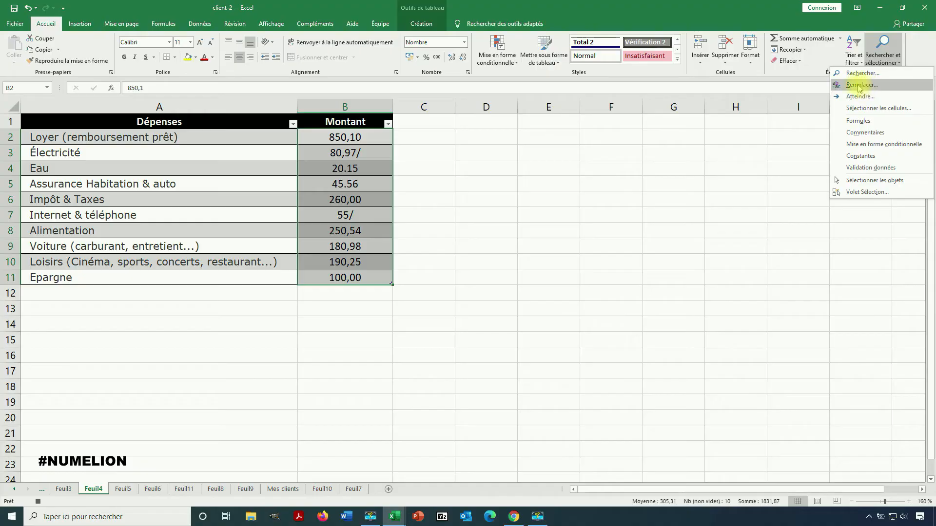
{"action": "left_click", "coordinate": [860, 92]}
{"action": "left_click", "coordinate": [538, 278]}
{"action": "left_click", "coordinate": [544, 290]}
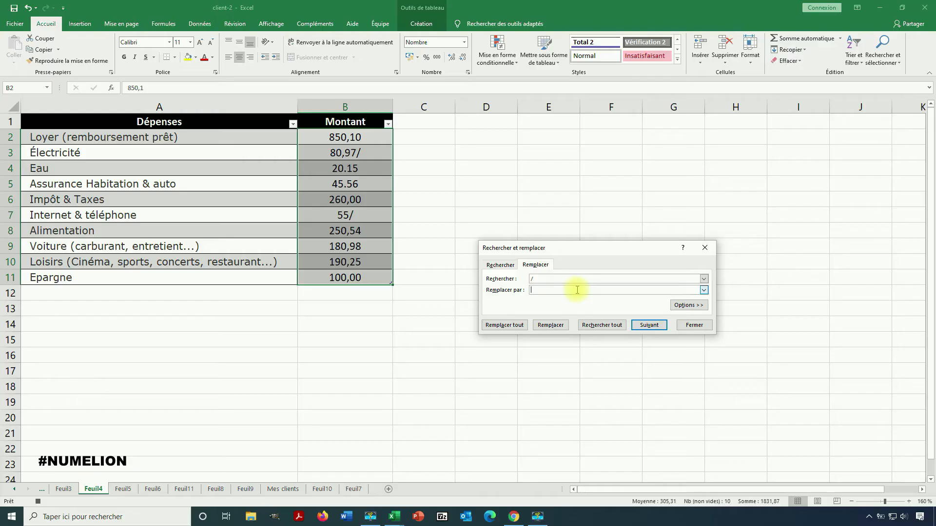
{"action": "left_click", "coordinate": [504, 325]}
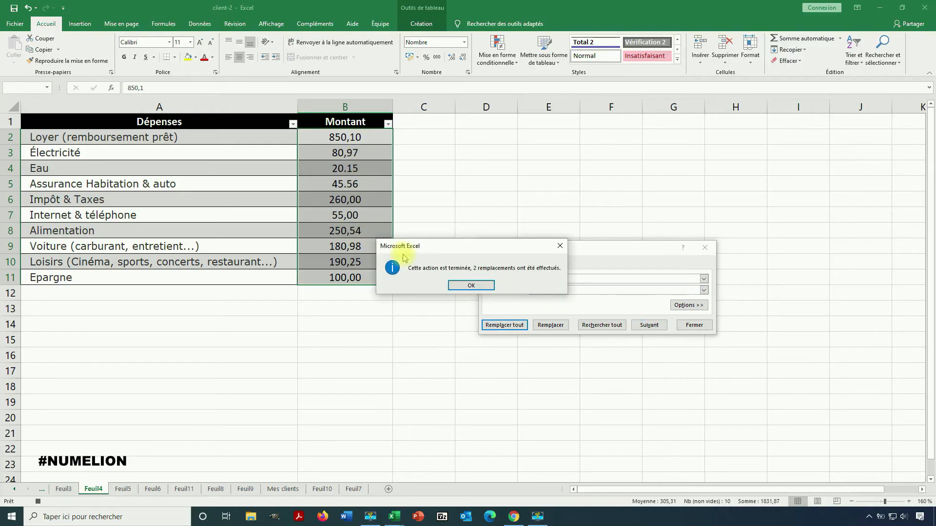
{"action": "left_click", "coordinate": [465, 286]}
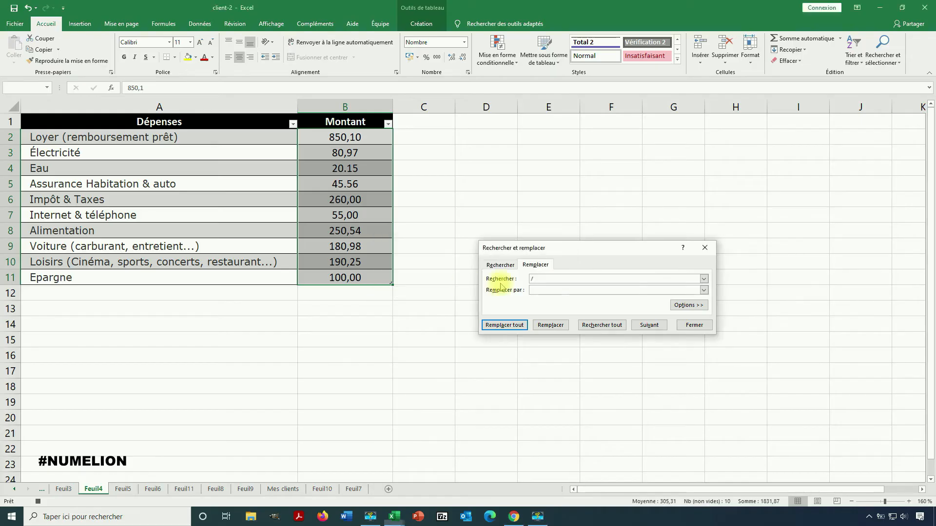
Step: Replace every "." with "," in the selected Montant amounts and close the replace dialog
{"action": "left_click", "coordinate": [569, 276]}
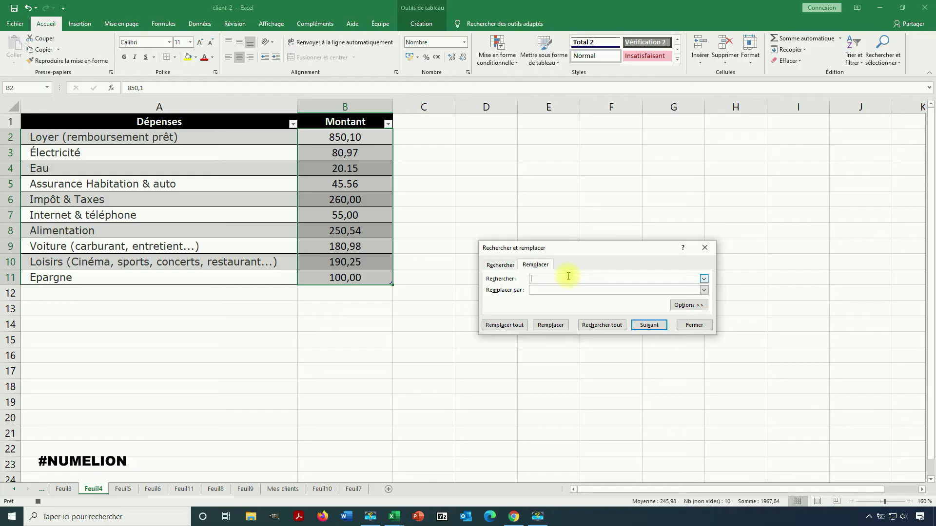
{"action": "key", "text": "Tab"}
{"action": "type", "text": ","}
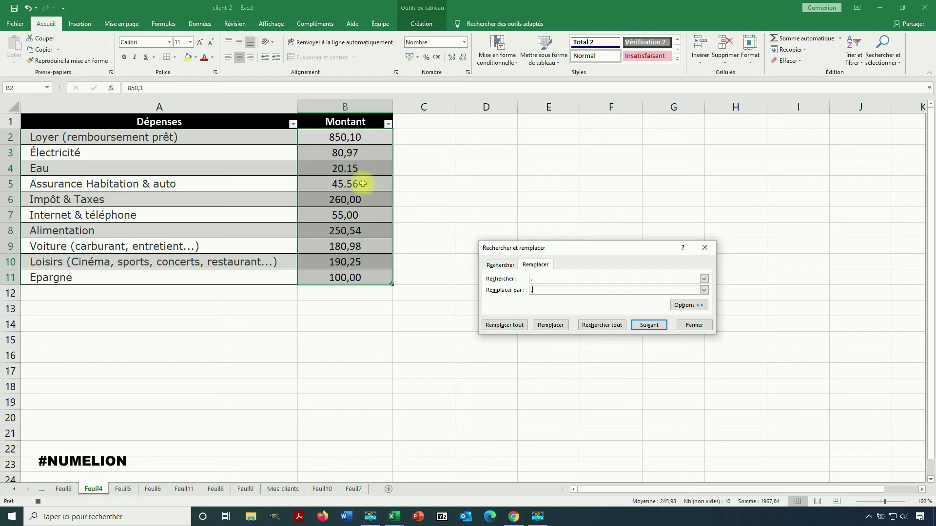
{"action": "left_click", "coordinate": [505, 326]}
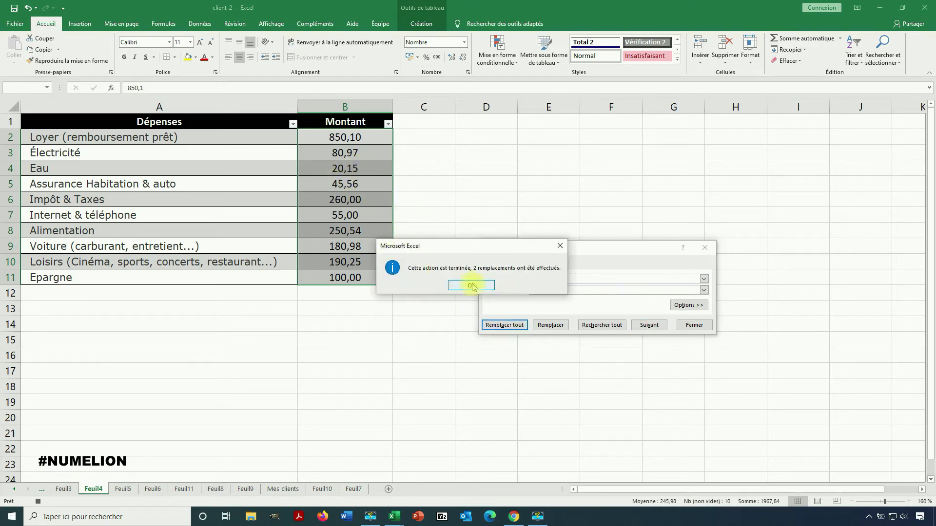
{"action": "left_click", "coordinate": [471, 285]}
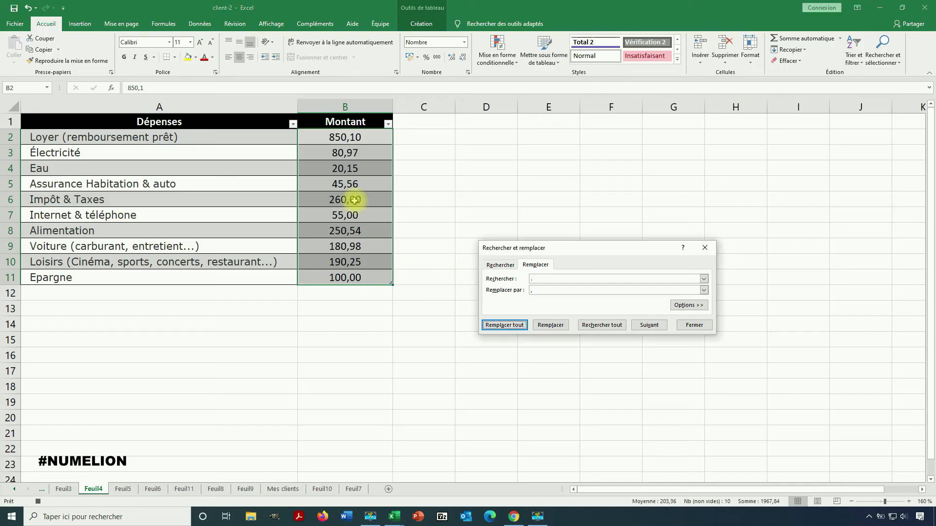
{"action": "left_click", "coordinate": [691, 325]}
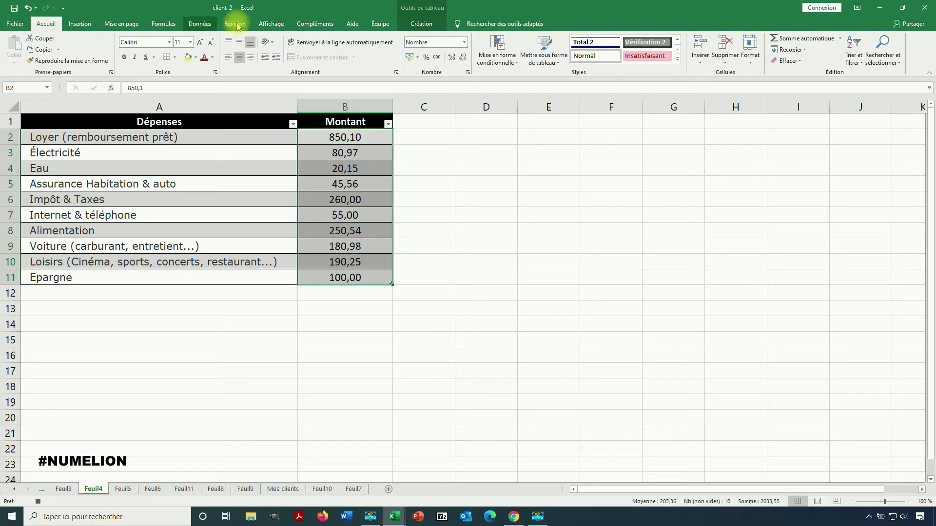
Step: Stop recording the macro
{"action": "left_click", "coordinate": [272, 23]}
{"action": "left_click", "coordinate": [586, 63]}
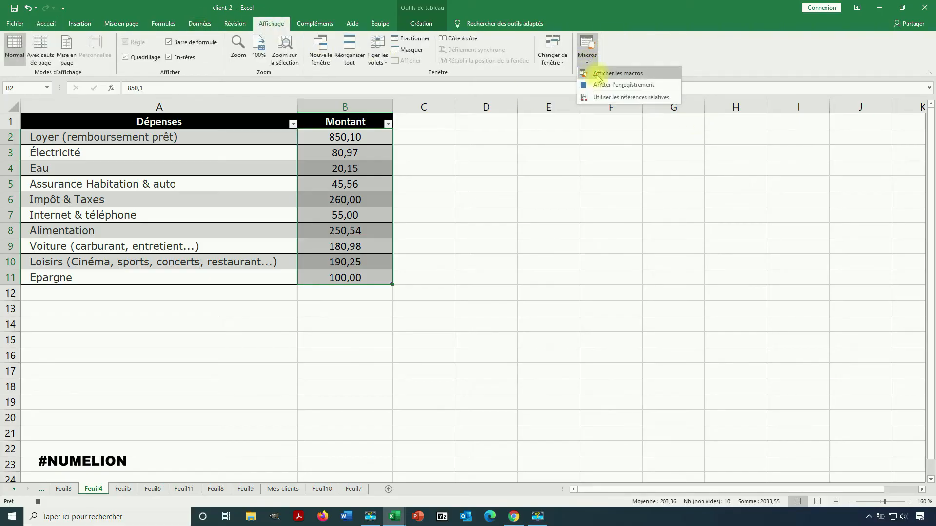
{"action": "left_click", "coordinate": [621, 85]}
Step: Review the options and VBA code of MacroNettoyage, highlighting its Tableau4[Montant] range, then close the code editor
{"action": "left_click", "coordinate": [602, 76]}
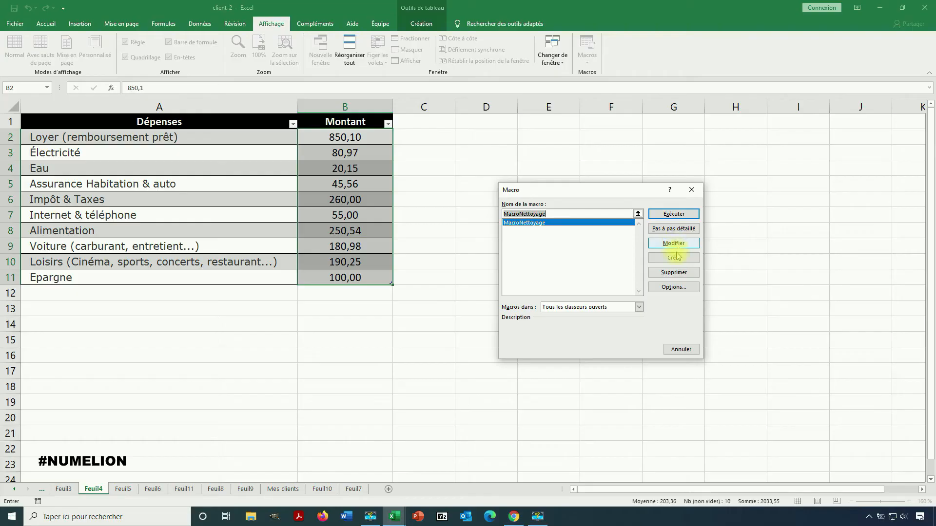
{"action": "left_click", "coordinate": [676, 288]}
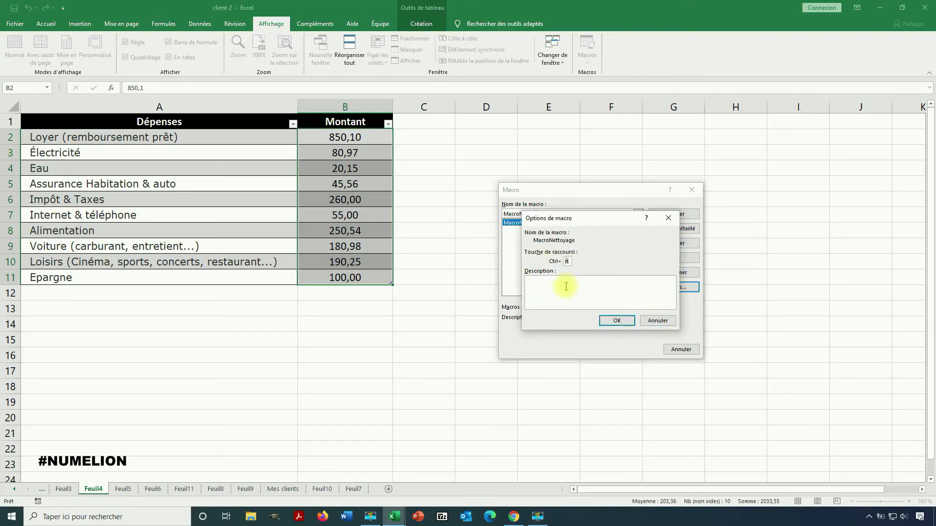
{"action": "left_click", "coordinate": [658, 321]}
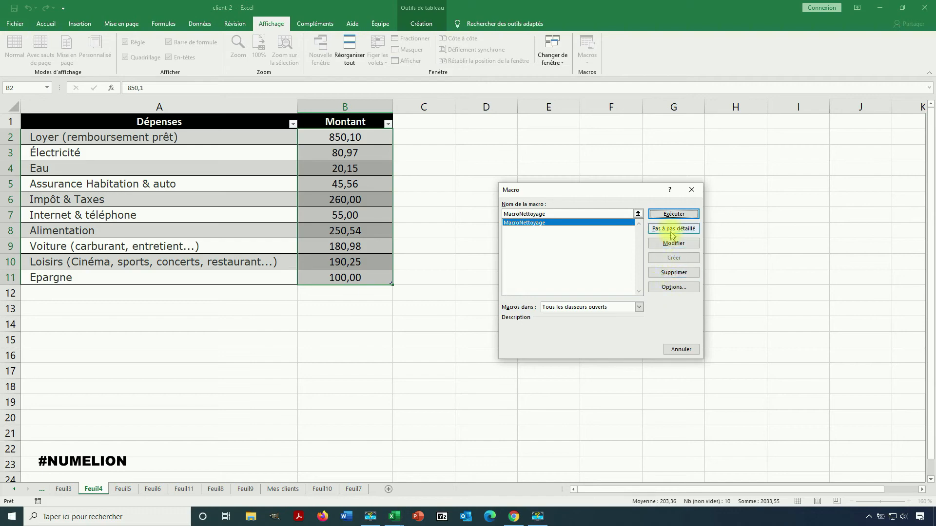
{"action": "left_click", "coordinate": [672, 229]}
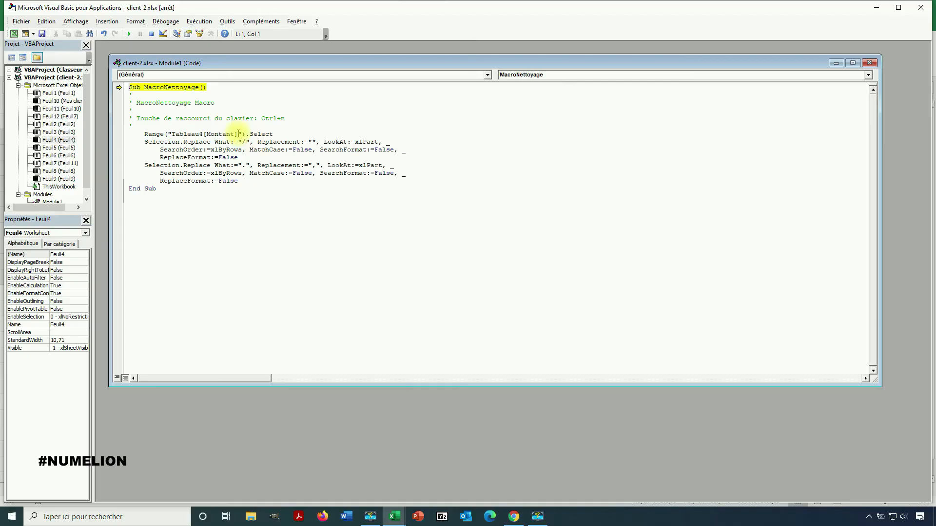
{"action": "left_click_drag", "start_coordinate": [239, 134], "coordinate": [172, 134]}
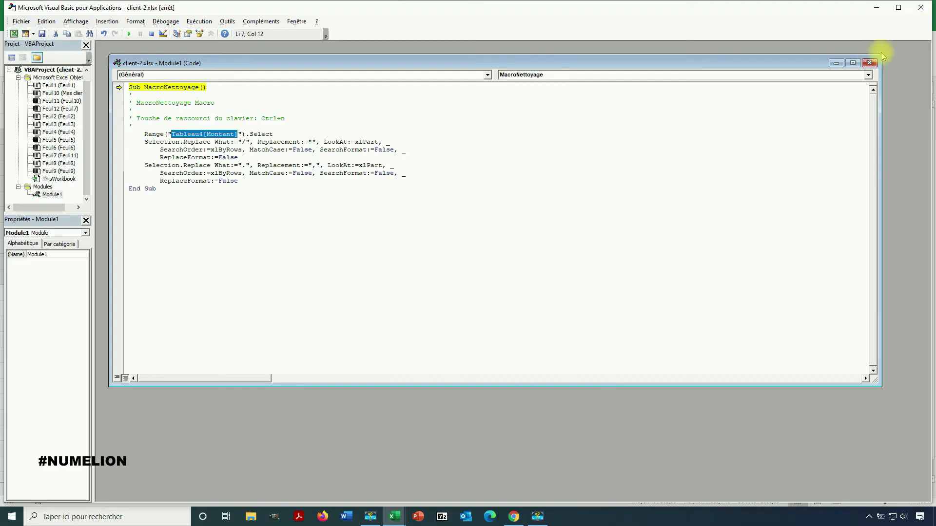
{"action": "left_click", "coordinate": [920, 7]}
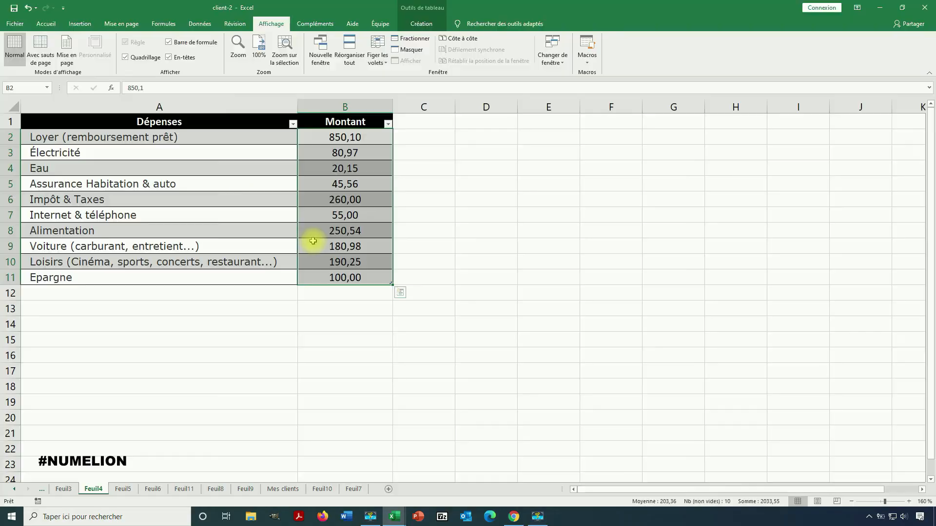
Step: Undo both replacements in the Montant column and check the restored amounts for Électricité and Eau
{"action": "left_click", "coordinate": [439, 213]}
{"action": "left_click", "coordinate": [573, 152]}
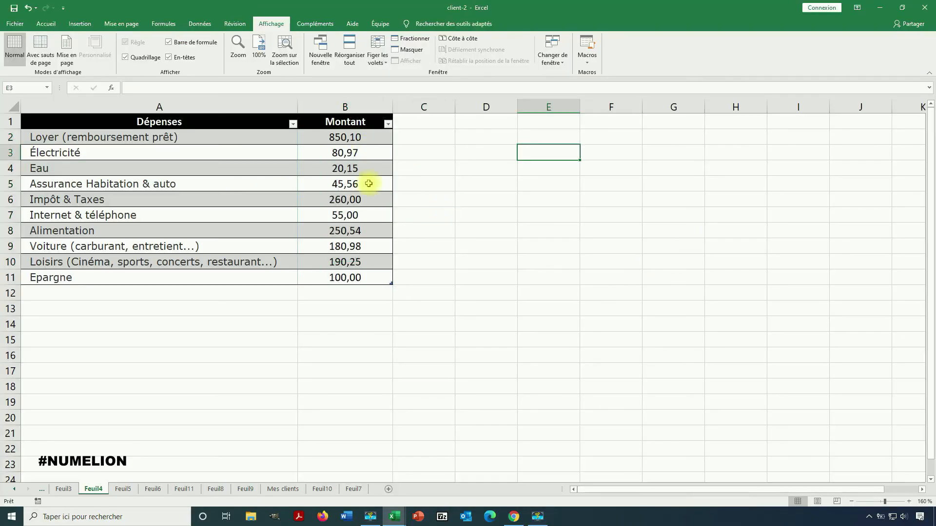
{"action": "left_click", "coordinate": [361, 153]}
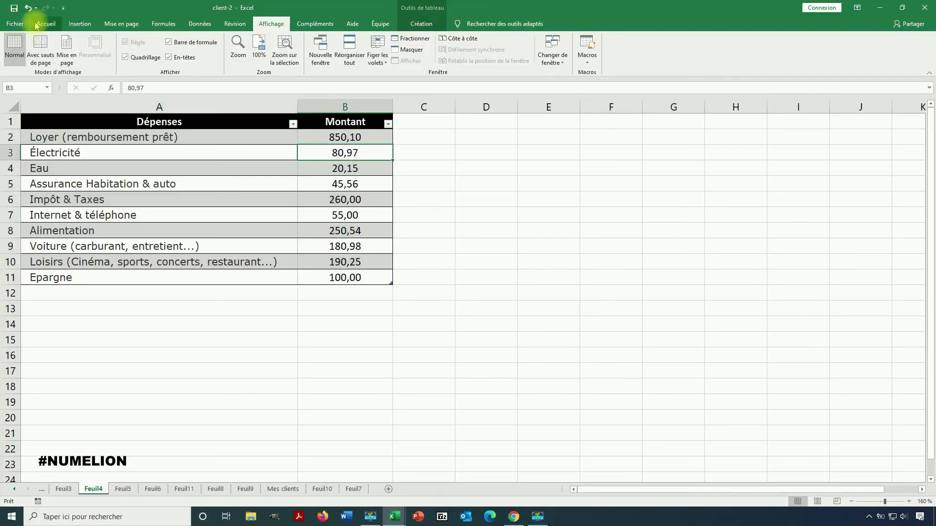
{"action": "left_click", "coordinate": [27, 8]}
{"action": "left_click", "coordinate": [28, 8]}
{"action": "left_click", "coordinate": [449, 234]}
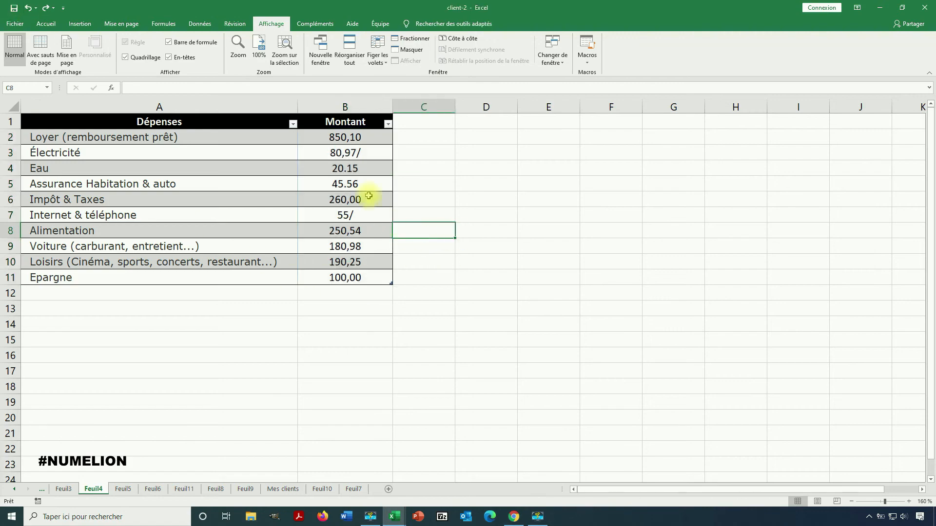
{"action": "left_click", "coordinate": [359, 151]}
{"action": "left_click", "coordinate": [348, 171]}
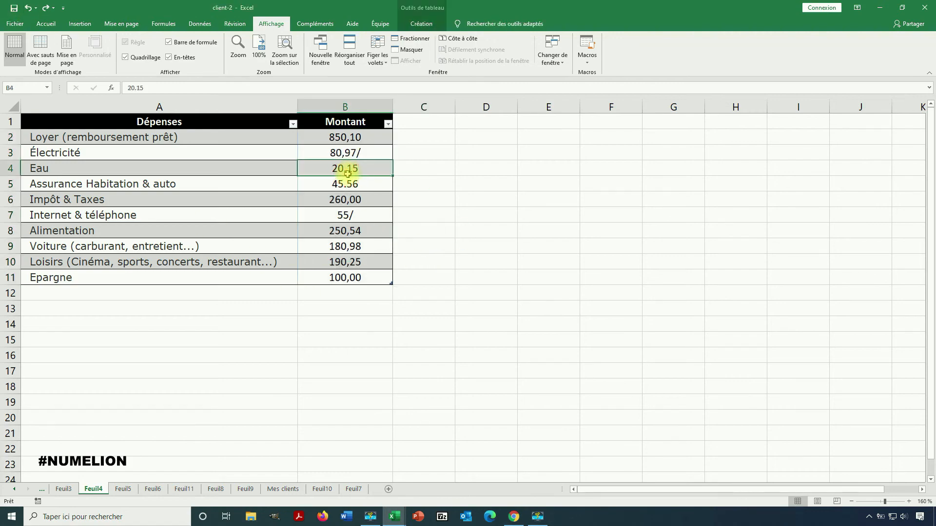
{"action": "left_click", "coordinate": [424, 168]}
Step: Run MacroNettoyage to clean up the Montant column and deselect the amounts
{"action": "left_click", "coordinate": [587, 61]}
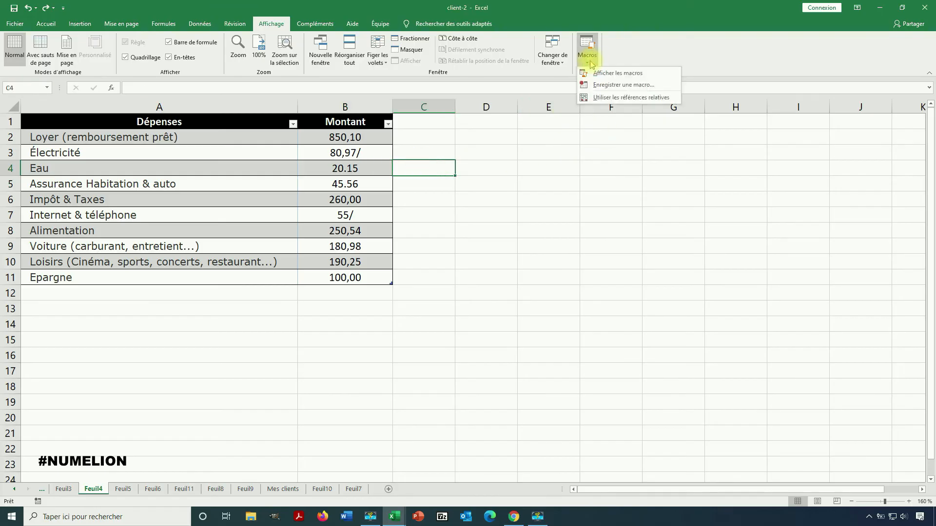
{"action": "left_click", "coordinate": [602, 73]}
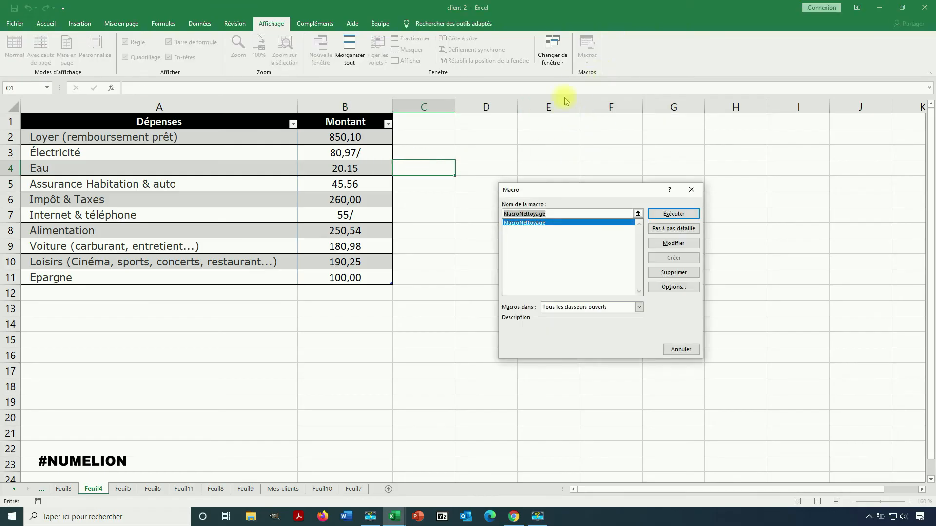
{"action": "left_click", "coordinate": [668, 215]}
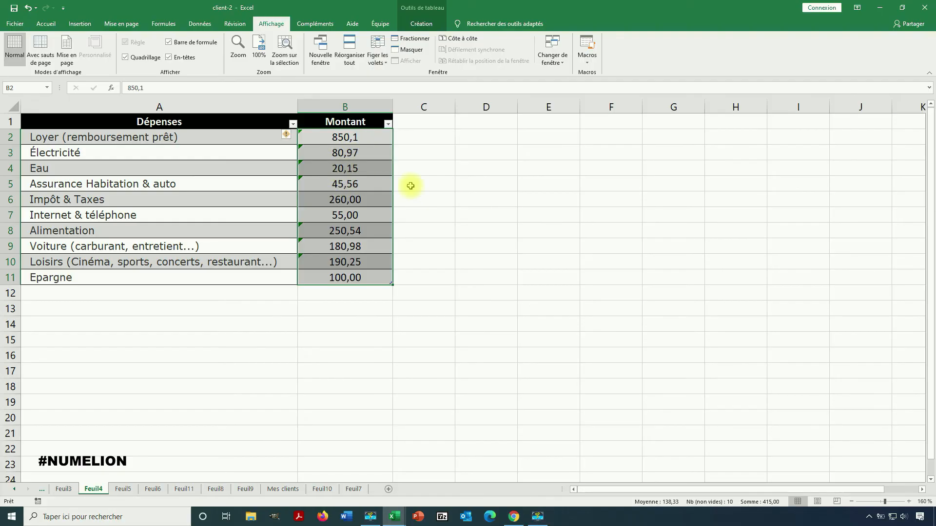
{"action": "left_click", "coordinate": [433, 181]}
{"action": "left_click", "coordinate": [495, 169]}
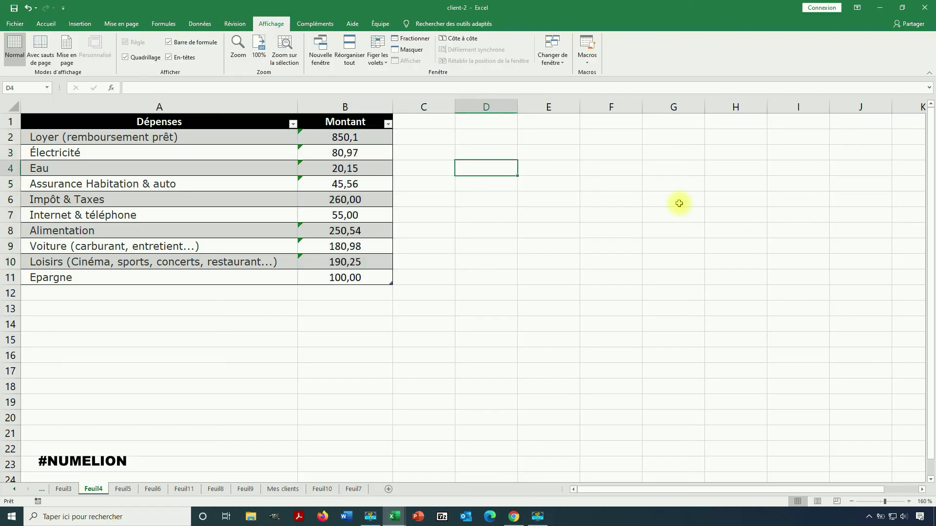